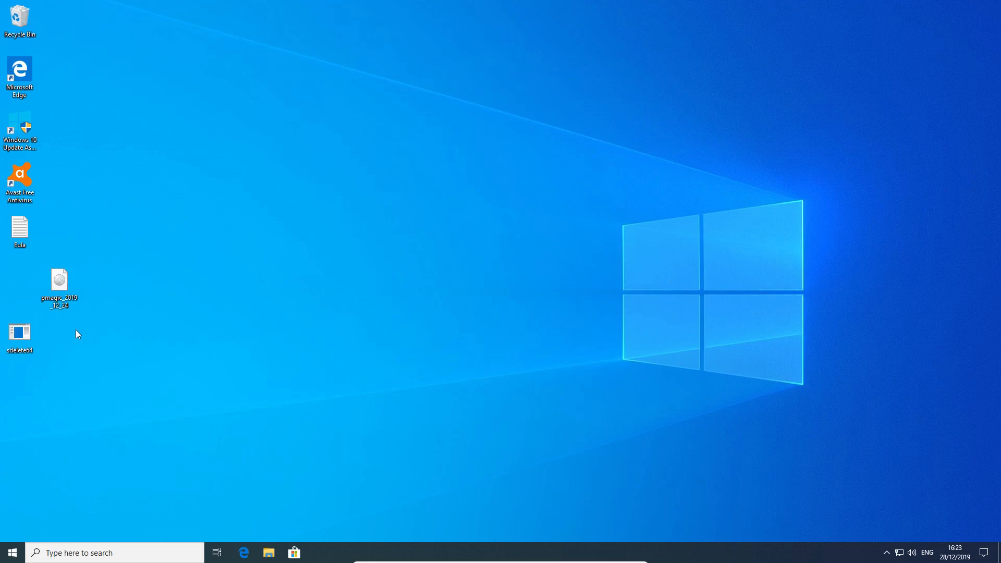
# Move the pmagic_2019_12_24 disc image on the desktop away from the other items
pyautogui.moveTo(73, 288); pyautogui.dragTo(204, 299)
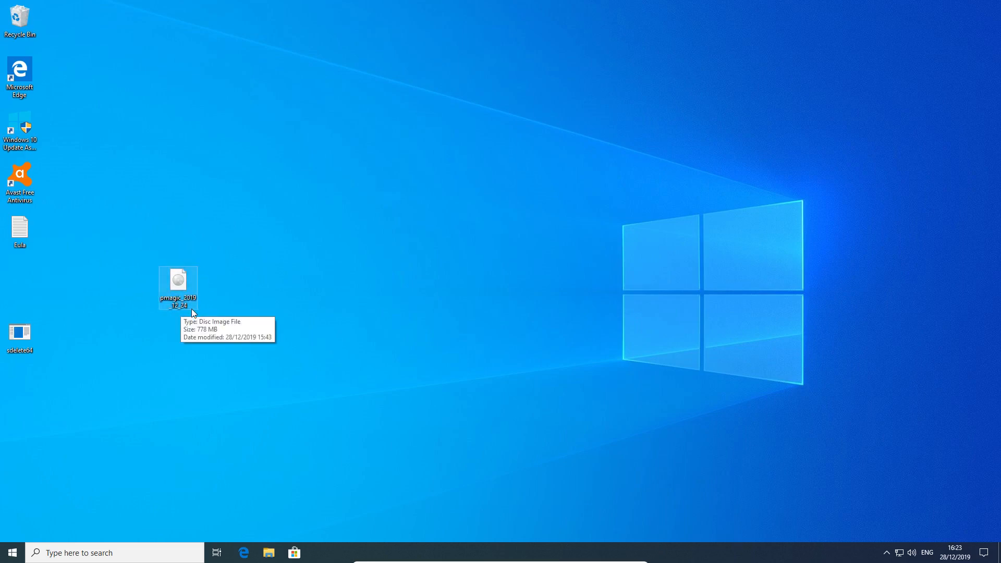
pyautogui.click(484, 291)
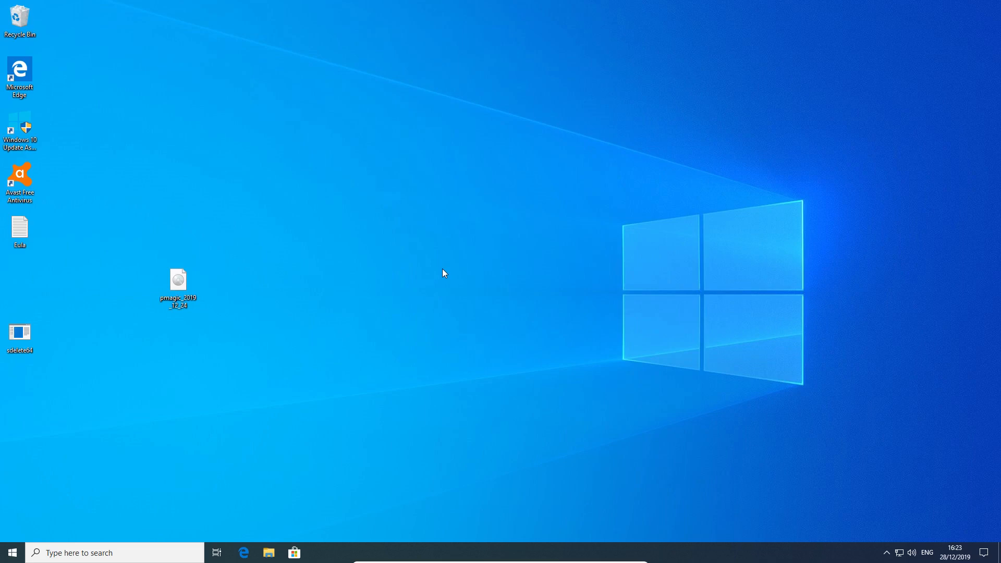
# Look over the rufus.ie page in Microsoft Edge for the Rufus 3.8 download, and close the browser
pyautogui.click(243, 552)
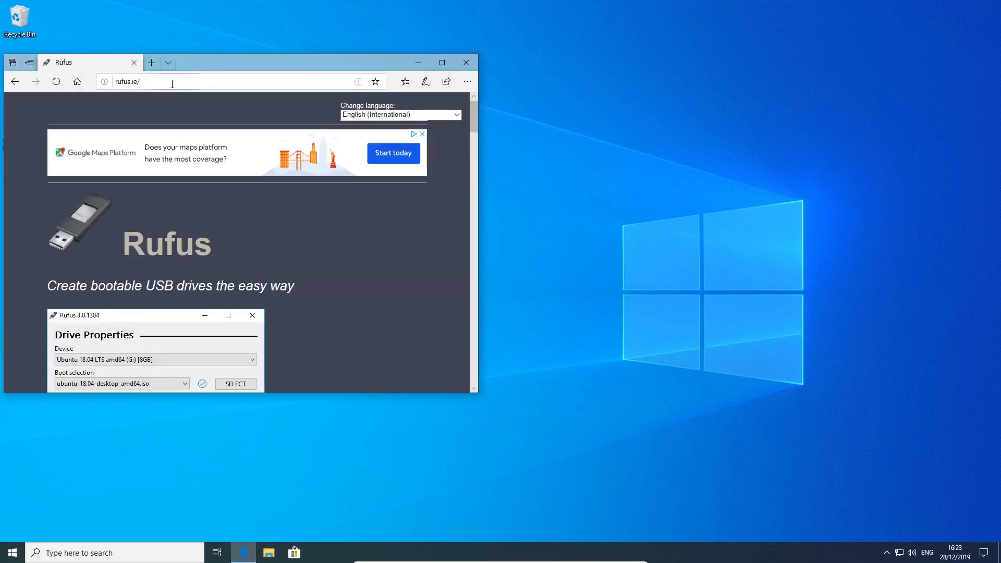
pyautogui.click(144, 83)
pyautogui.moveTo(235, 67); pyautogui.dragTo(508, 42)
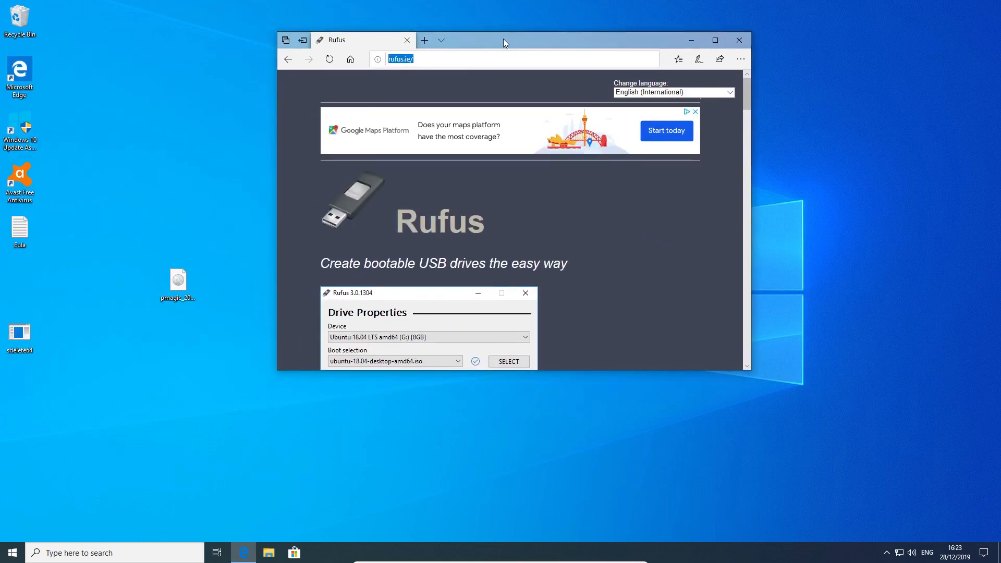
pyautogui.doubleClick(502, 39)
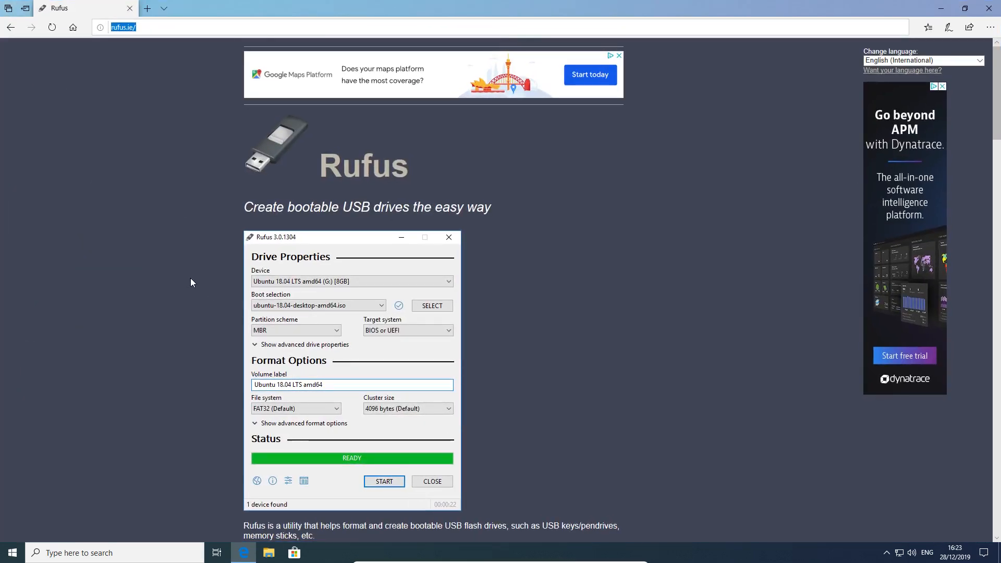
pyautogui.scroll(-2, 191, 279)
pyautogui.scroll(-5, 192, 282)
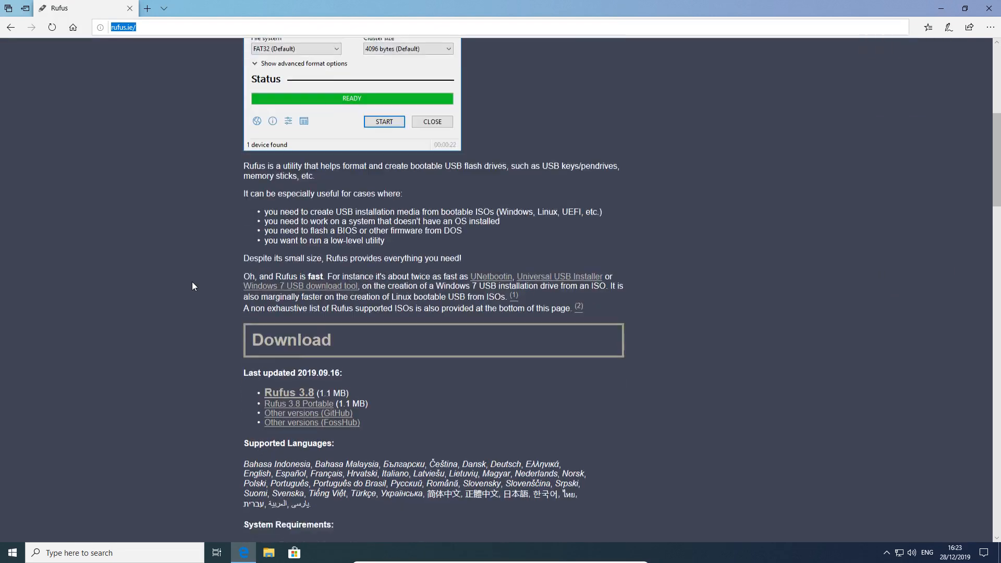
pyautogui.scroll(-3, 192, 286)
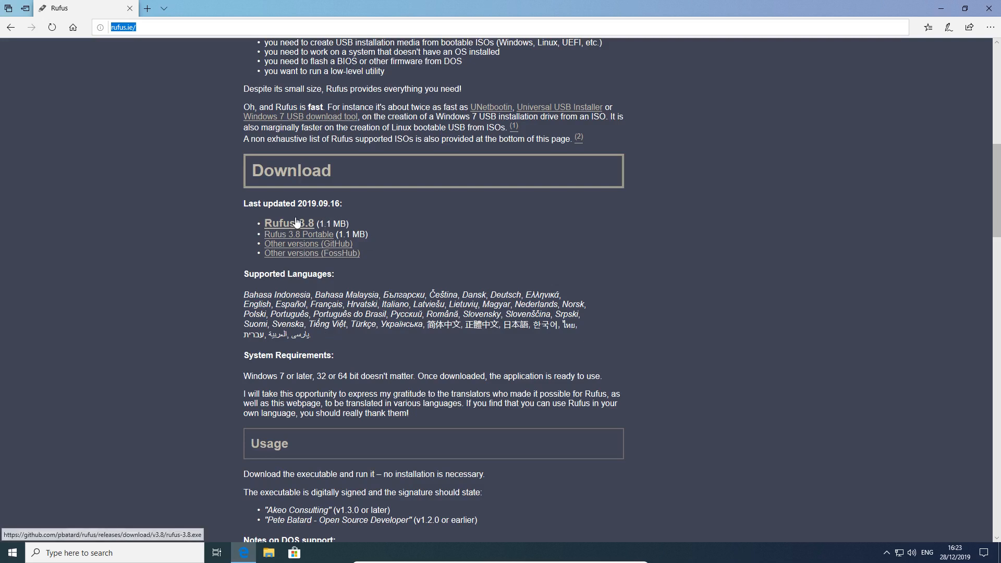
pyautogui.click(987, 10)
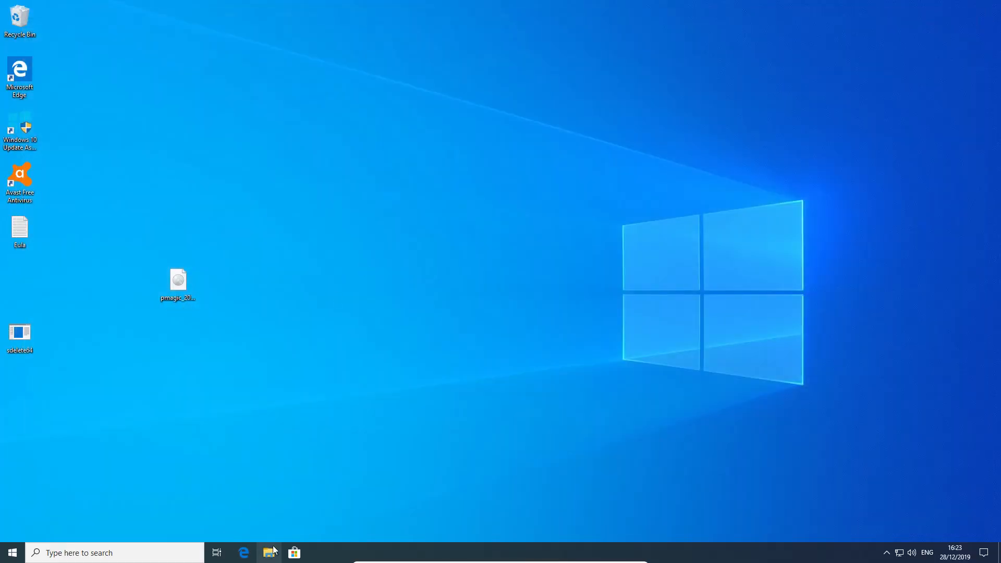
# Run rufus-3.8 from the Downloads folder, allow it to make changes, and minimize the folder window
pyautogui.click(274, 549)
pyautogui.click(186, 158)
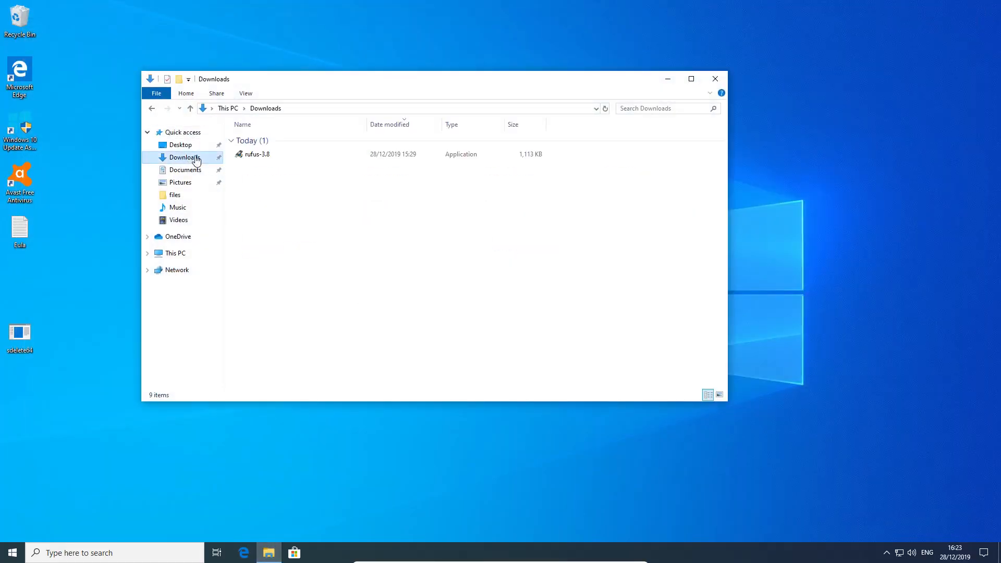
pyautogui.moveTo(392, 84); pyautogui.dragTo(607, 76)
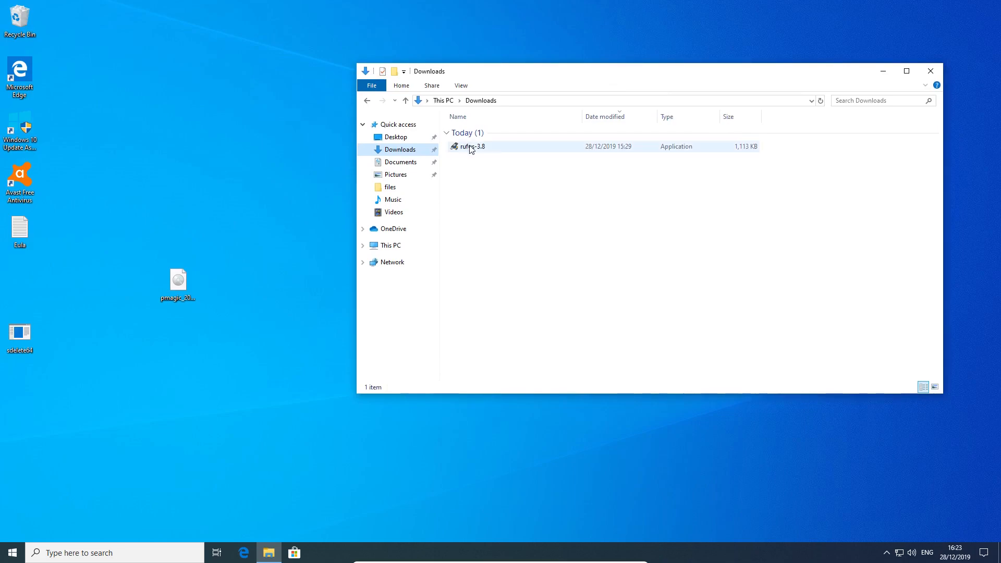
pyautogui.doubleClick(469, 145)
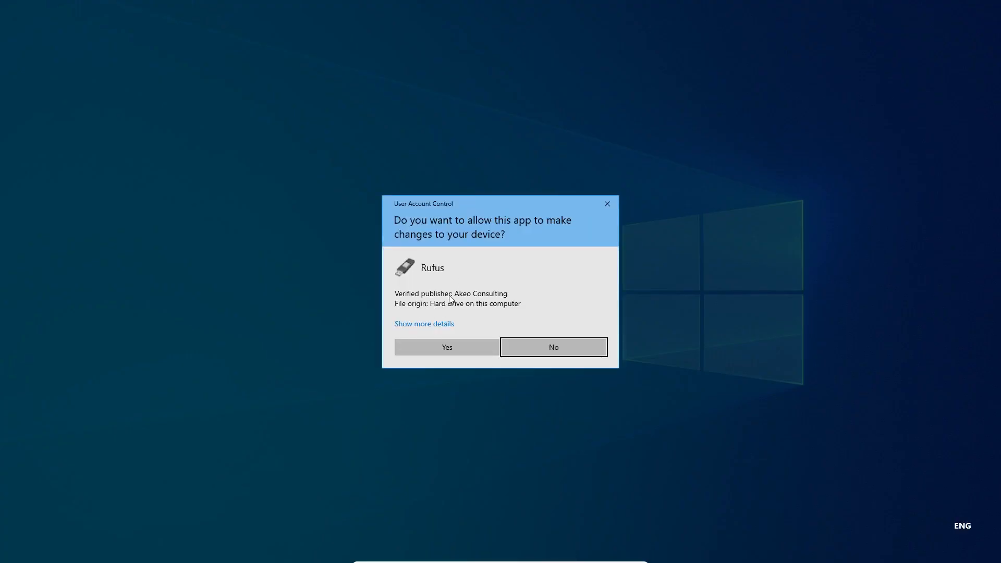
pyautogui.click(431, 354)
pyautogui.moveTo(471, 116); pyautogui.dragTo(355, 152)
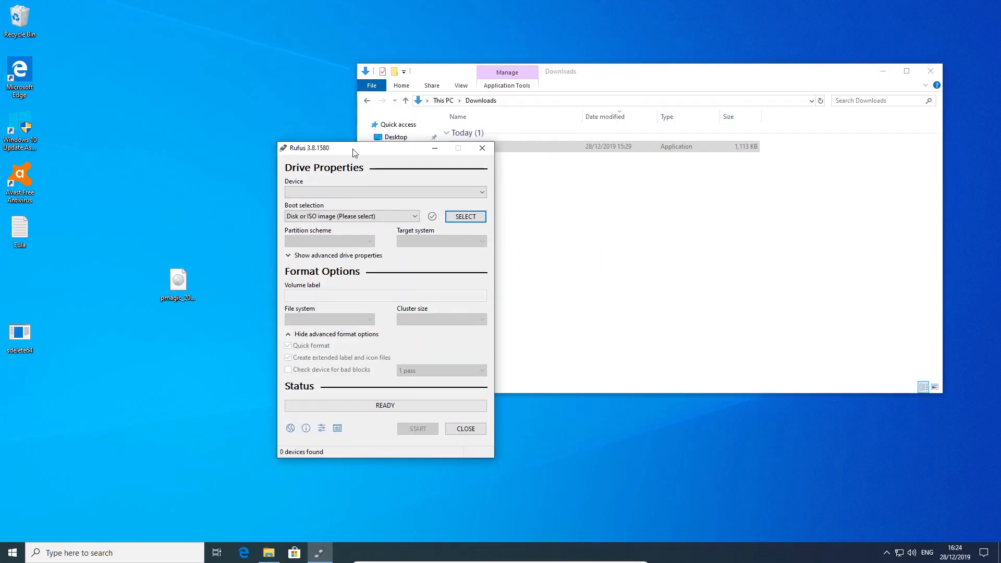
pyautogui.click(883, 72)
pyautogui.moveTo(377, 149); pyautogui.dragTo(444, 77)
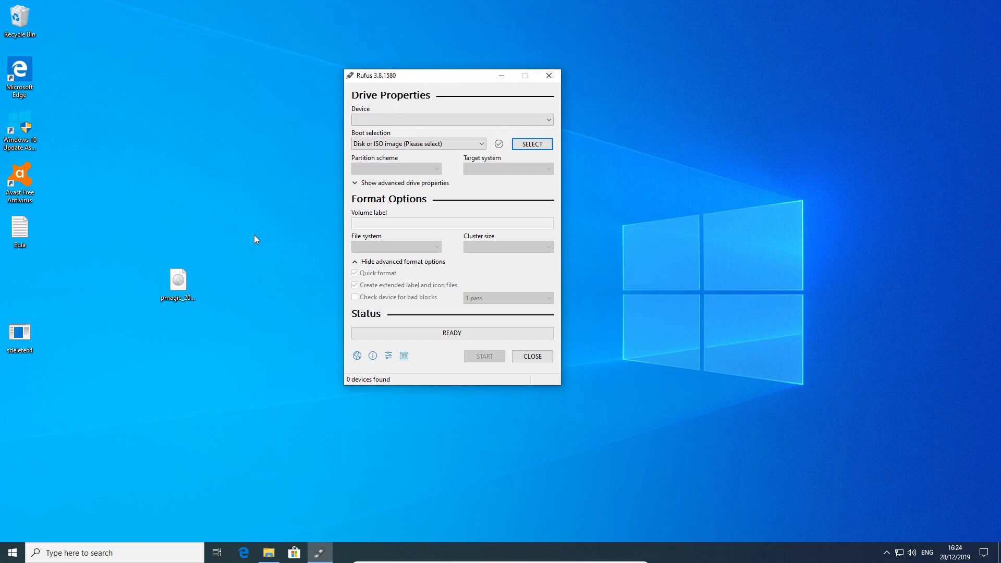
# Check the file properties of the pmagic_2019_12_24 disc image on the desktop
pyautogui.rightClick(180, 280)
pyautogui.click(226, 454)
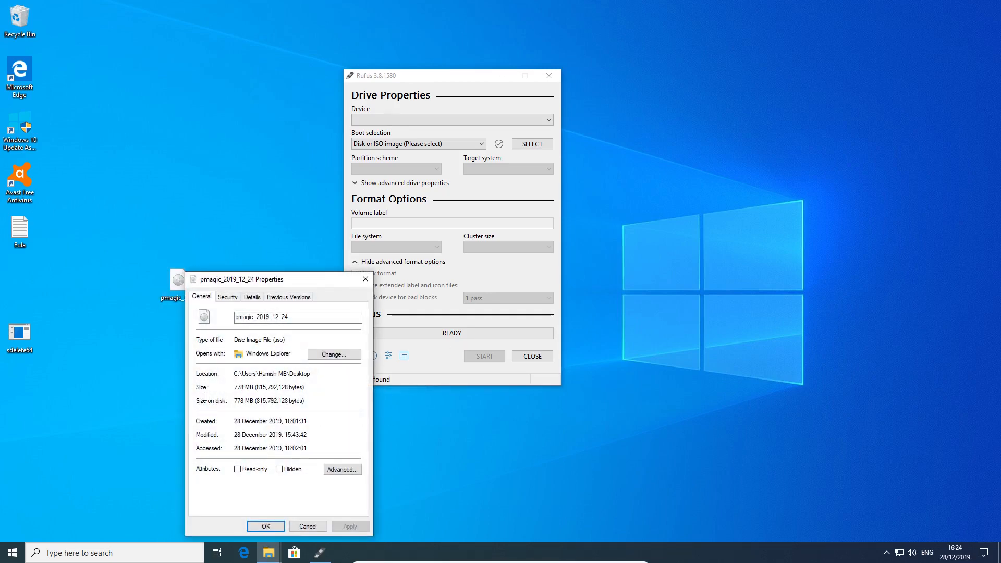
pyautogui.click(308, 527)
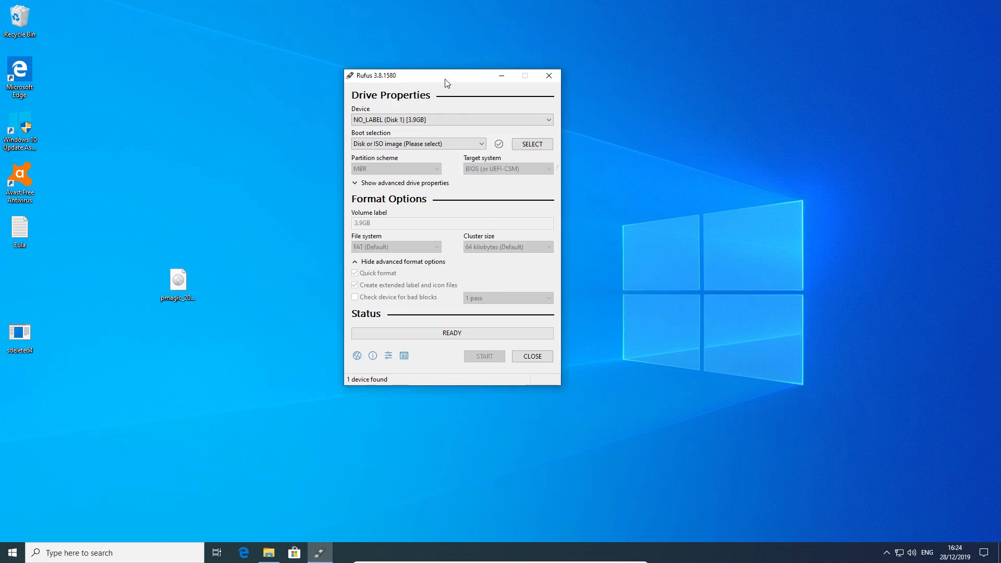
# Keep the NO_LABEL (Disk 1) [3.9GB] device and load pmagic_2019_12_24.iso from the desktop as its boot image
pyautogui.moveTo(447, 83); pyautogui.dragTo(384, 74)
pyautogui.click(395, 109)
pyautogui.click(395, 109)
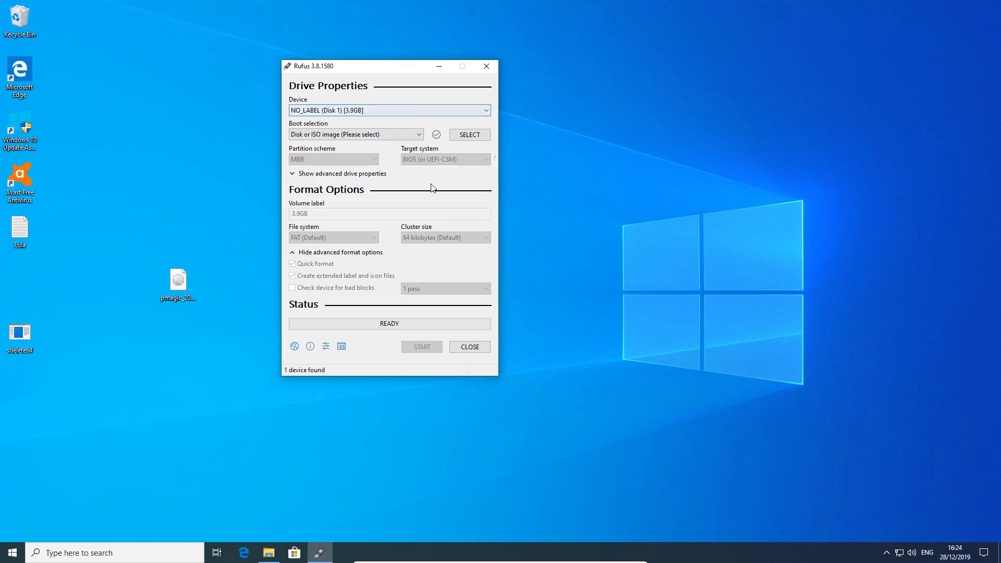
pyautogui.click(463, 135)
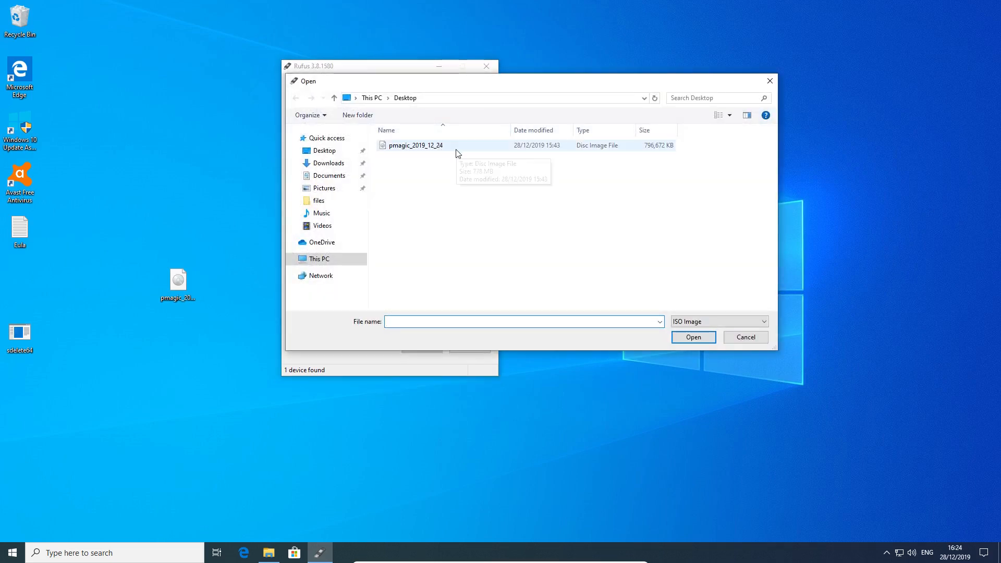
pyautogui.doubleClick(441, 145)
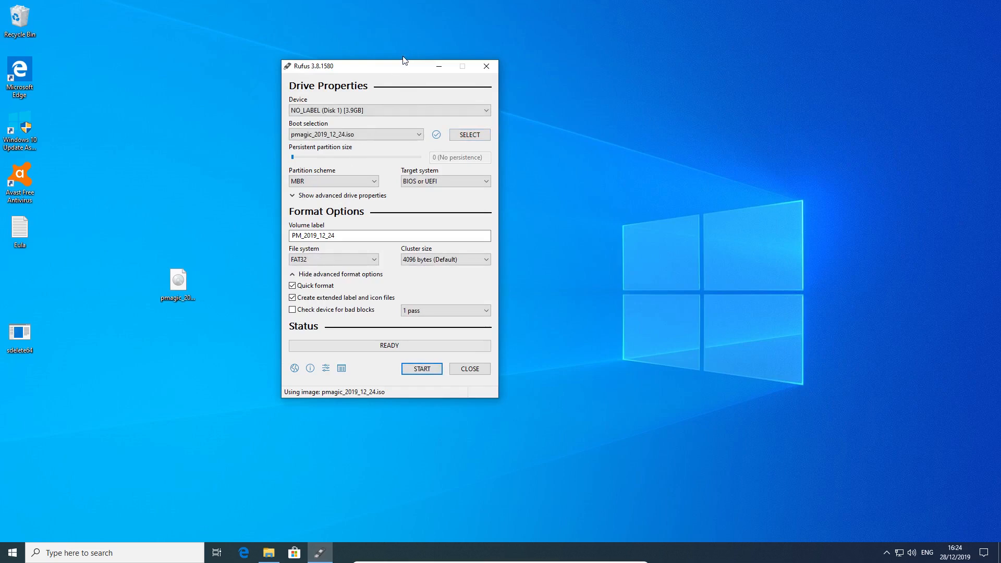
pyautogui.moveTo(388, 66); pyautogui.dragTo(511, 47)
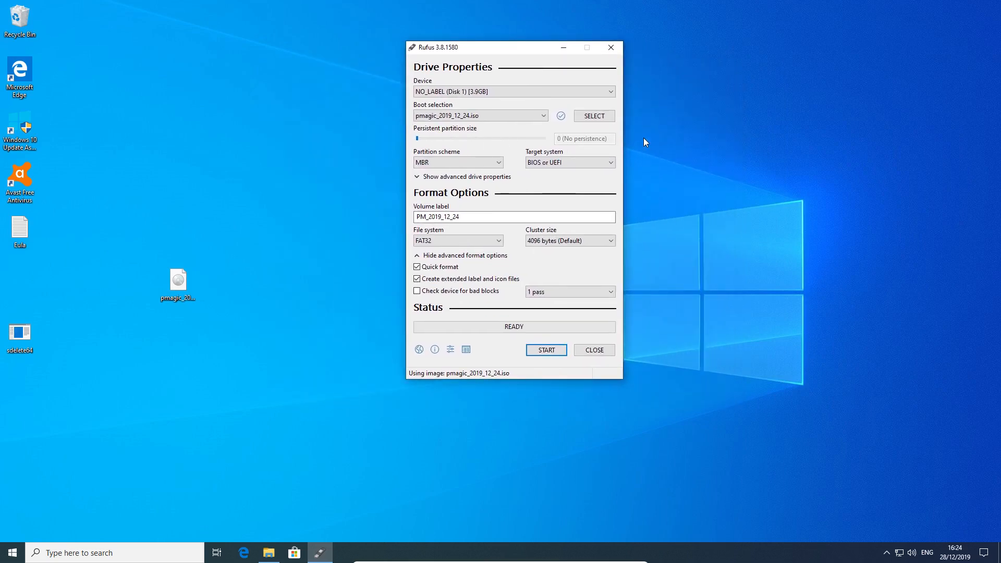
# Examine the target system, partition scheme, advanced drive properties, volume label and file system options without changing them
pyautogui.click(548, 163)
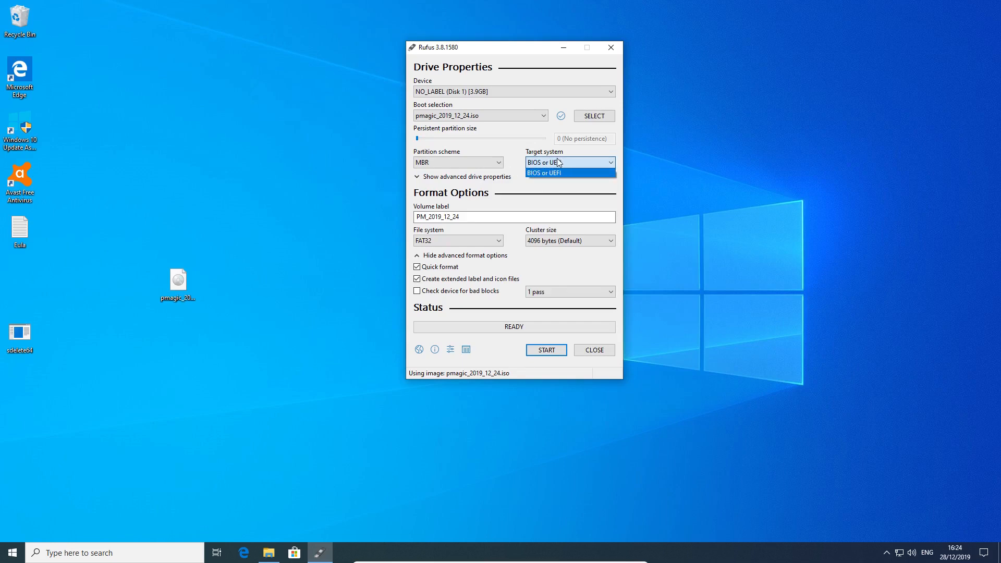
pyautogui.click(558, 163)
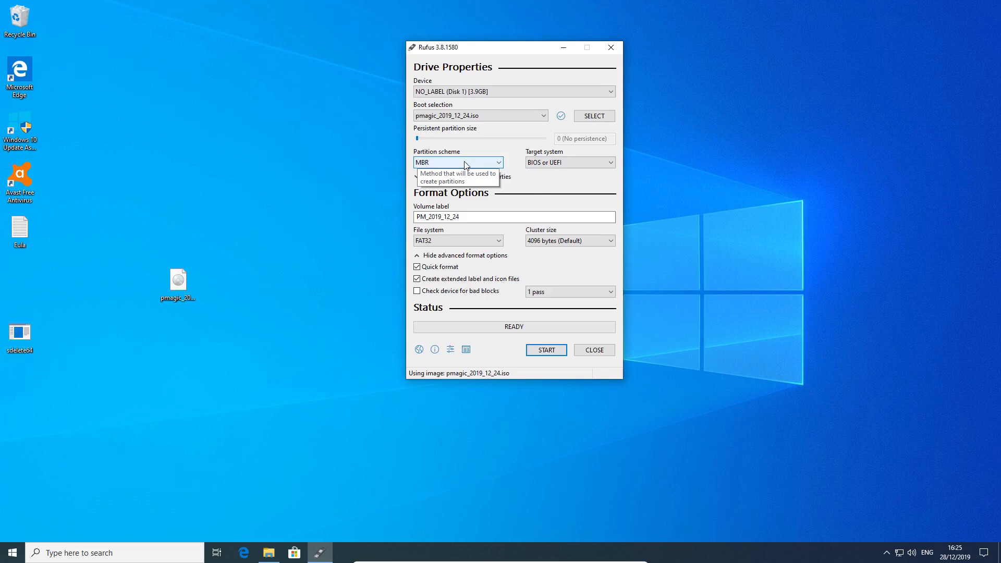
pyautogui.click(464, 162)
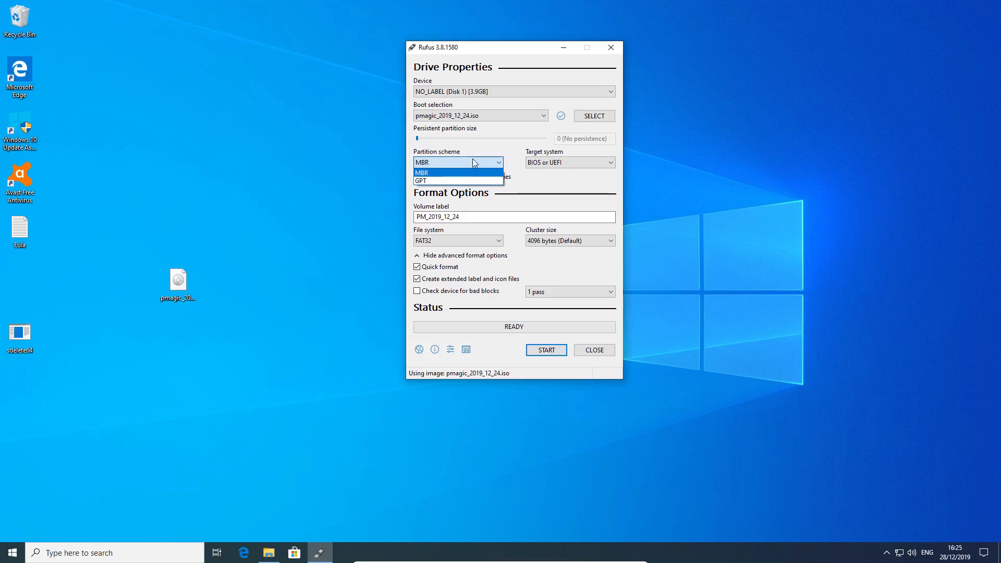
pyautogui.click(476, 162)
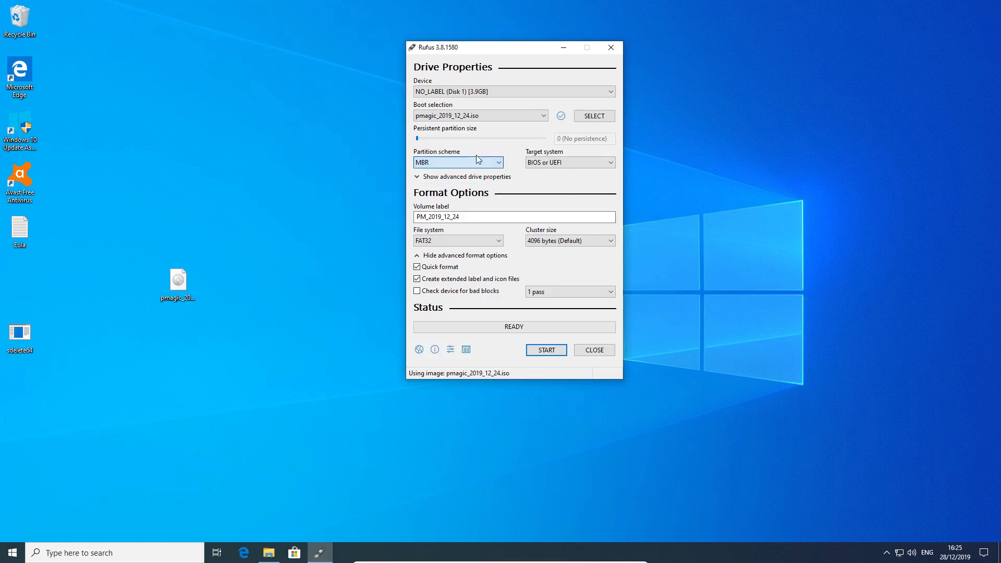
pyautogui.click(443, 177)
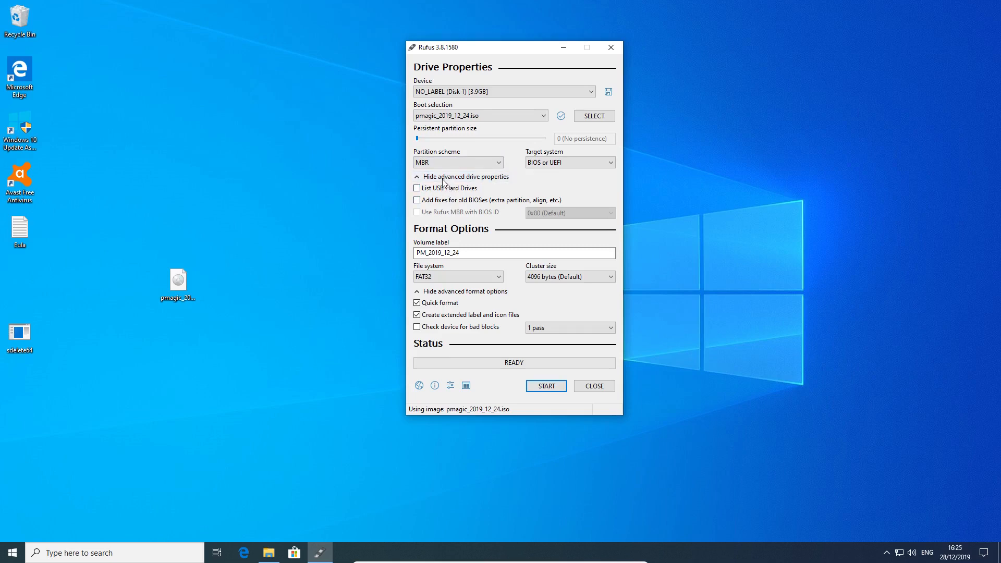
pyautogui.click(440, 178)
pyautogui.click(514, 217)
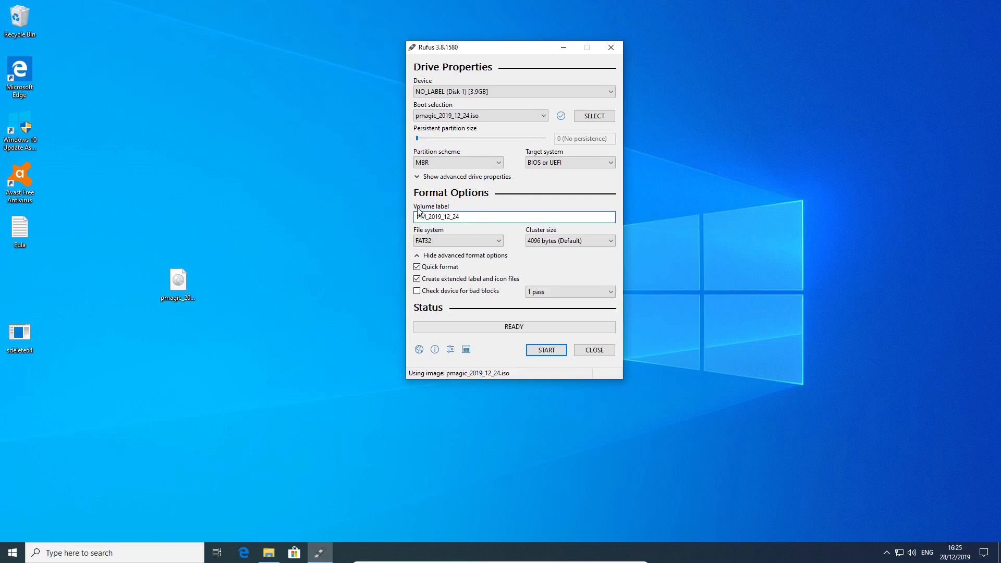
pyautogui.click(497, 242)
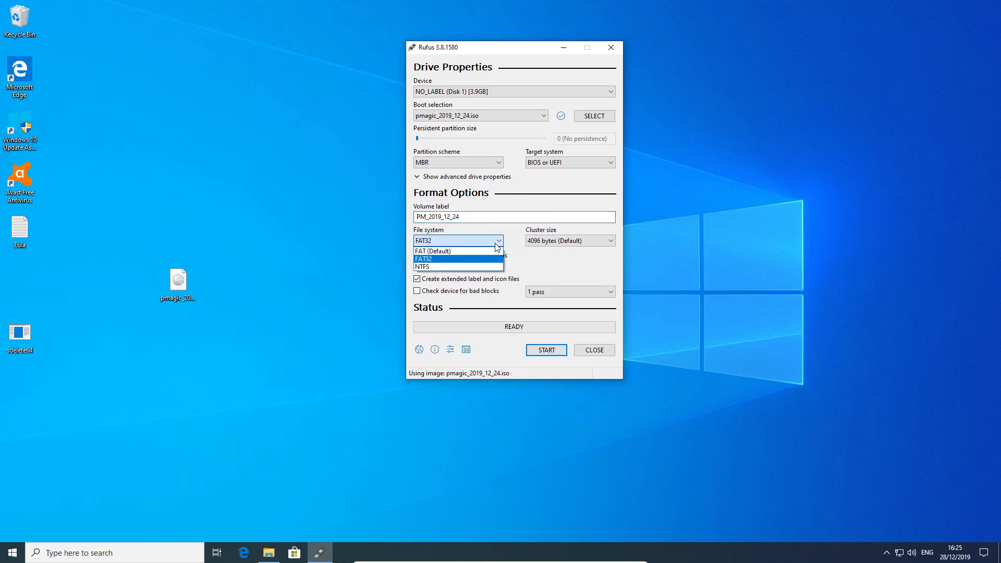
pyautogui.click(496, 244)
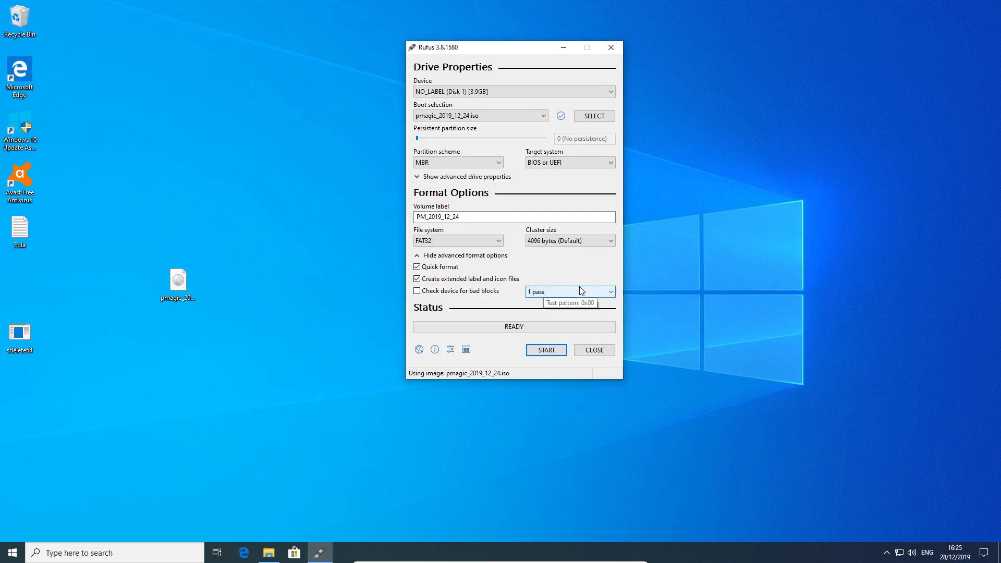
# Write the ISO to the USB device in DD Image mode, accepting that all data on it is destroyed
pyautogui.click(538, 348)
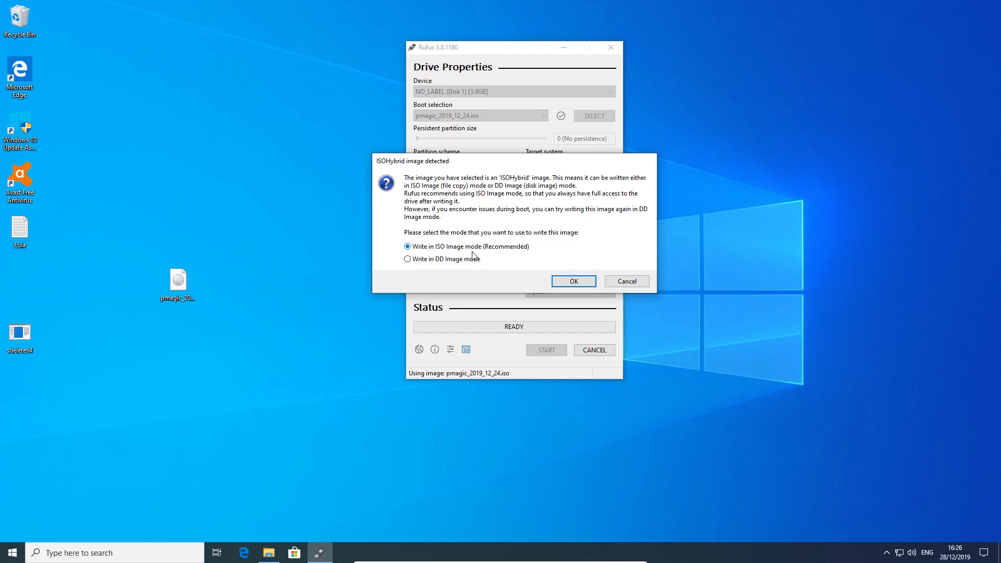
pyautogui.click(446, 261)
pyautogui.click(569, 284)
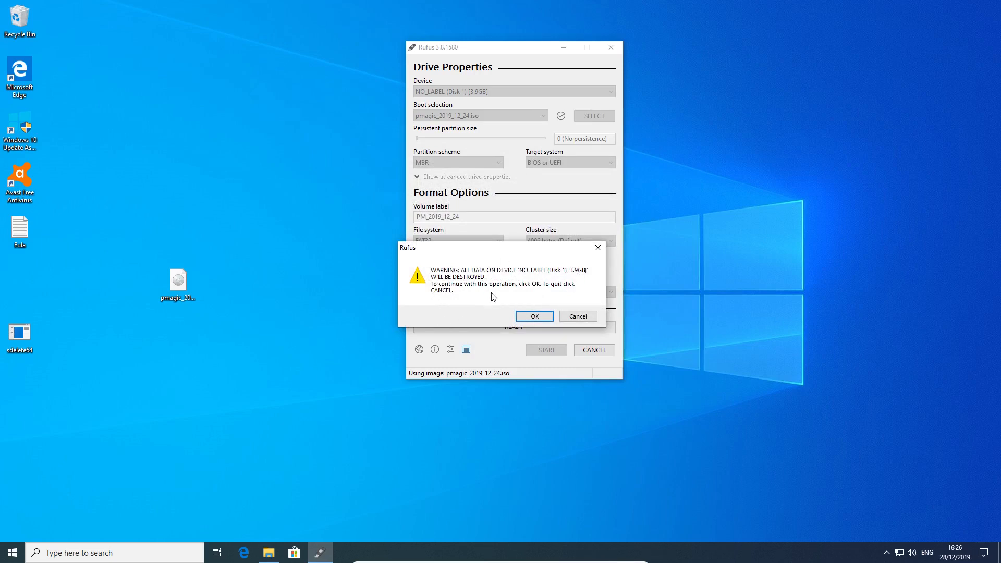
pyautogui.click(535, 316)
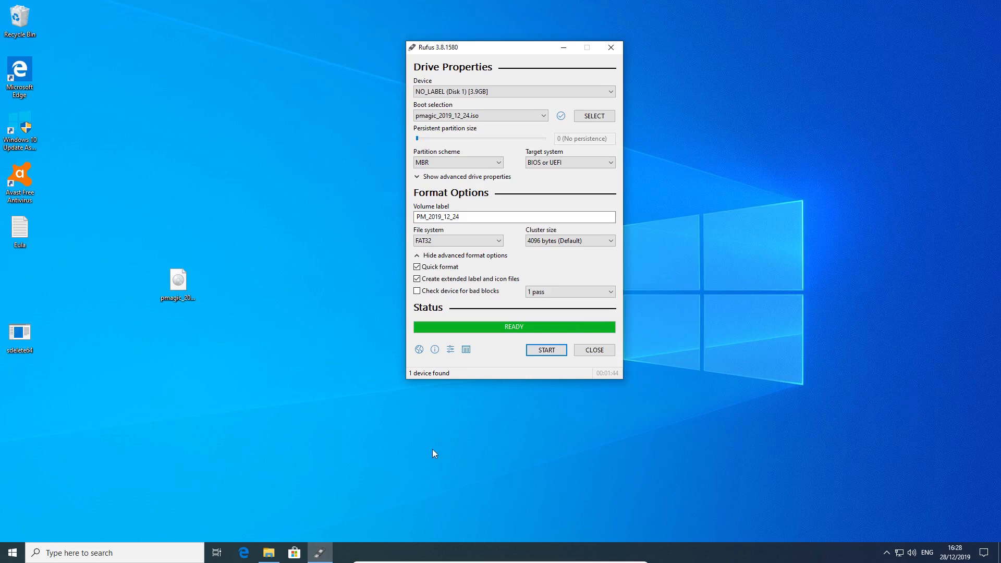
# Check the drives listed under This PC in File Explorer, and close the window
pyautogui.click(268, 552)
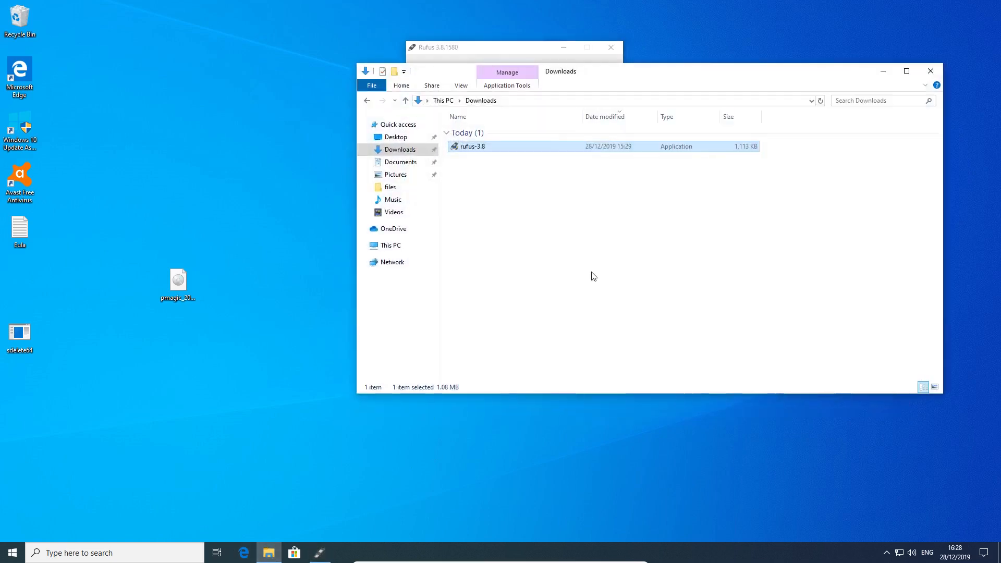
pyautogui.click(412, 247)
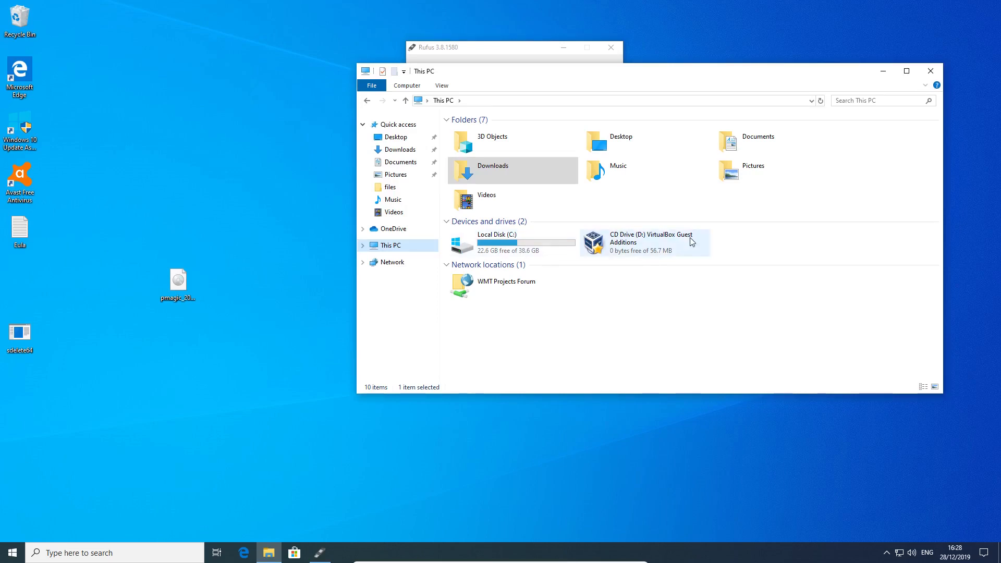
pyautogui.click(685, 382)
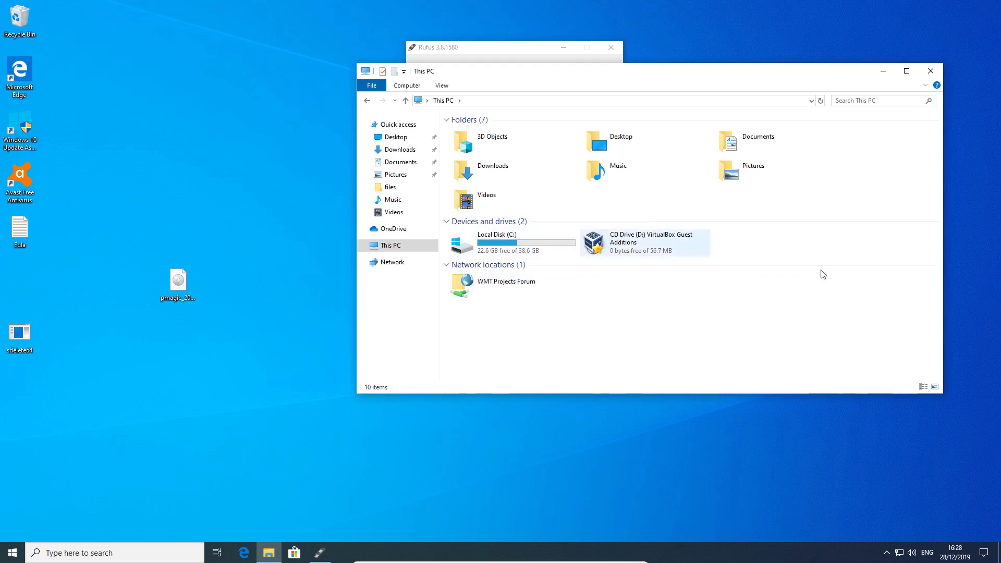
pyautogui.click(929, 70)
# Locate Safely Remove Hardware and Eject Media for the USB drive, and close Rufus
pyautogui.click(883, 551)
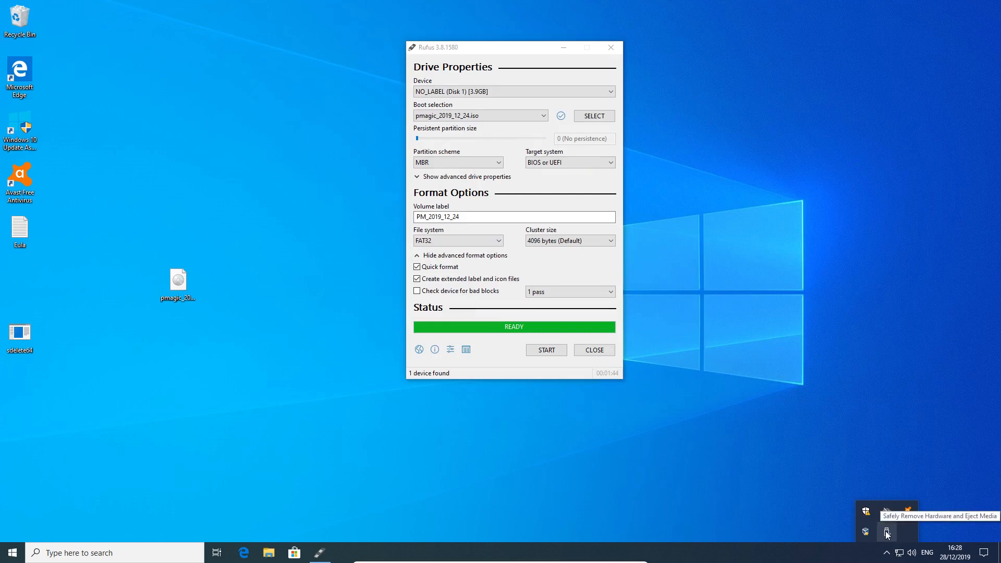
pyautogui.click(764, 368)
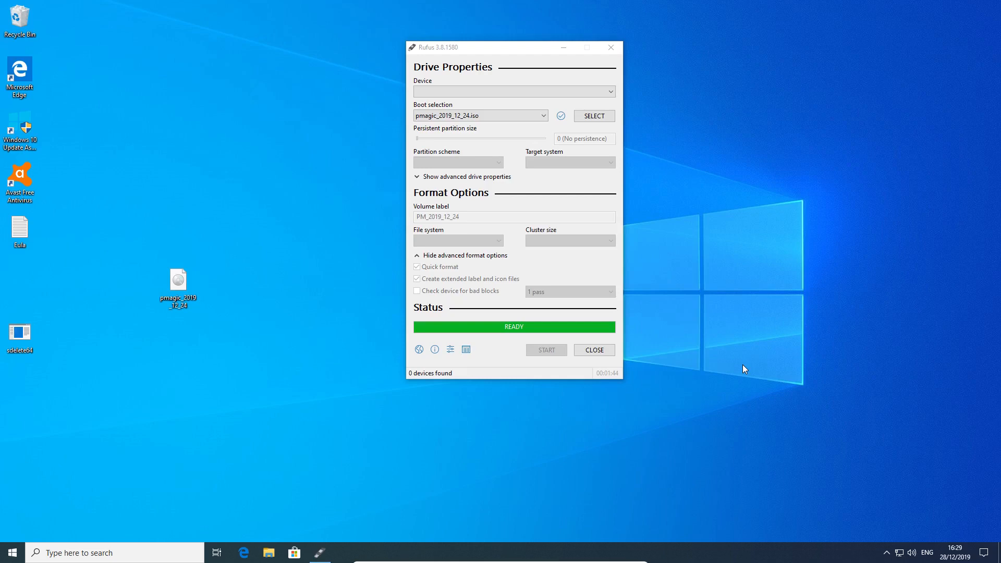
pyautogui.click(611, 47)
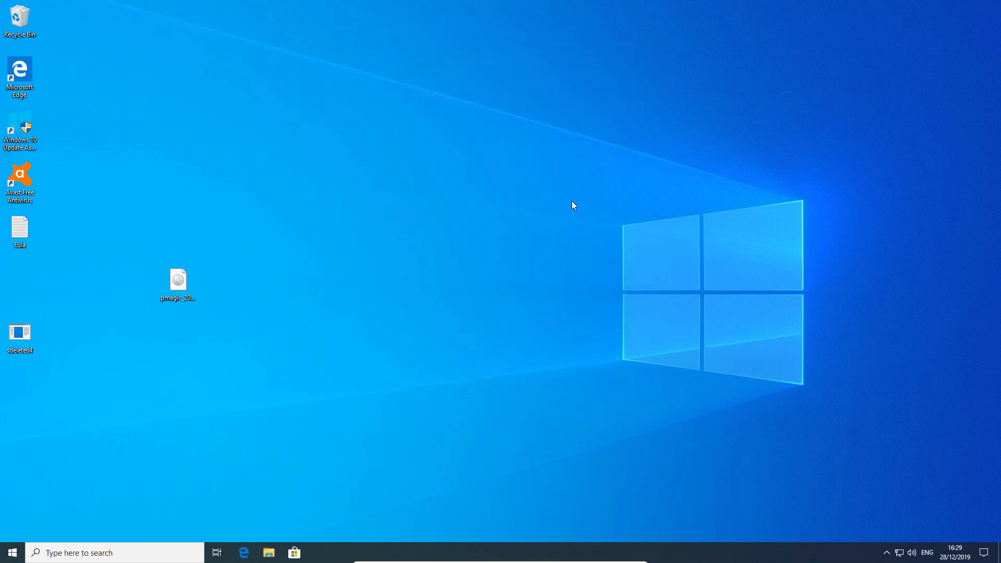